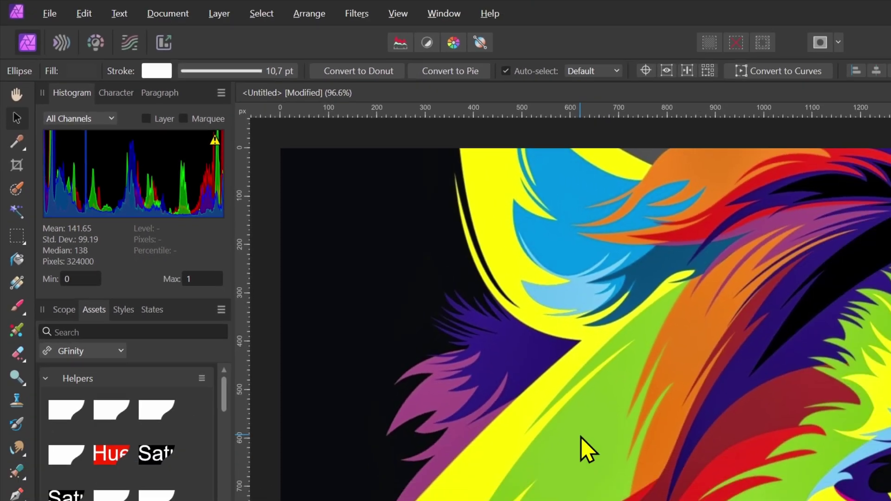
Use the panel colour picker to sample yellow FFF500 from the lion's fur.
key(i)
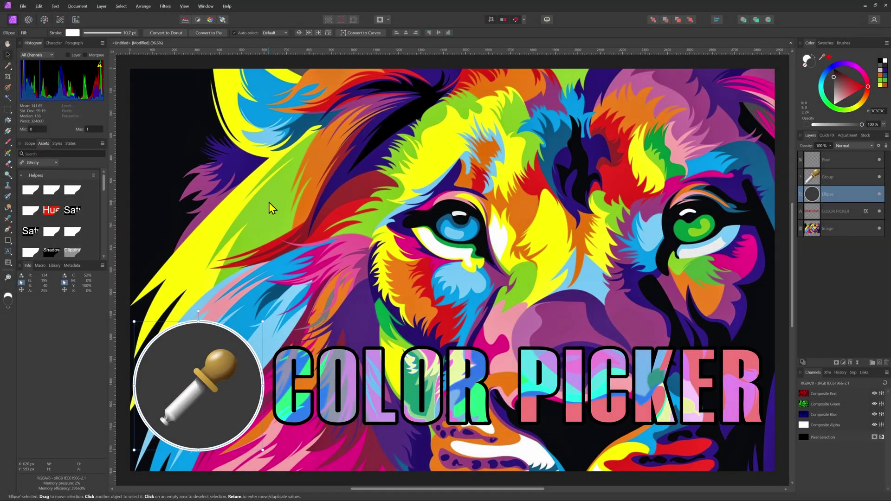
key(v)
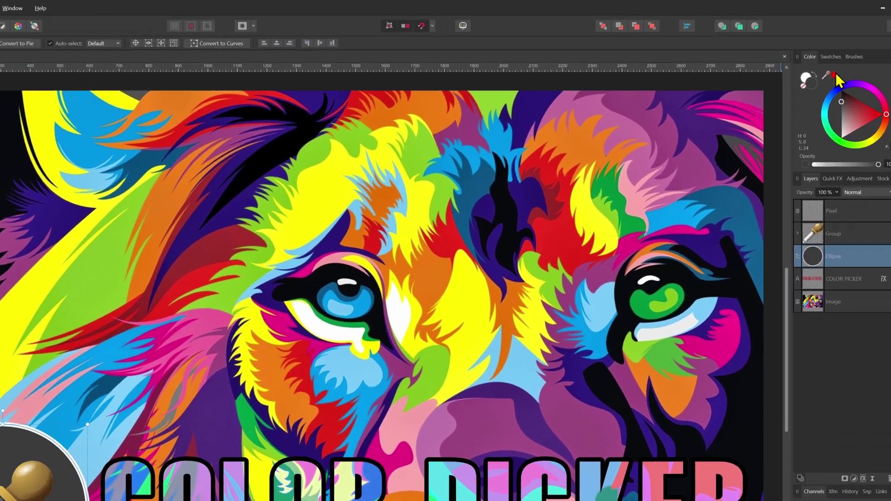
drag(837, 82, 507, 152)
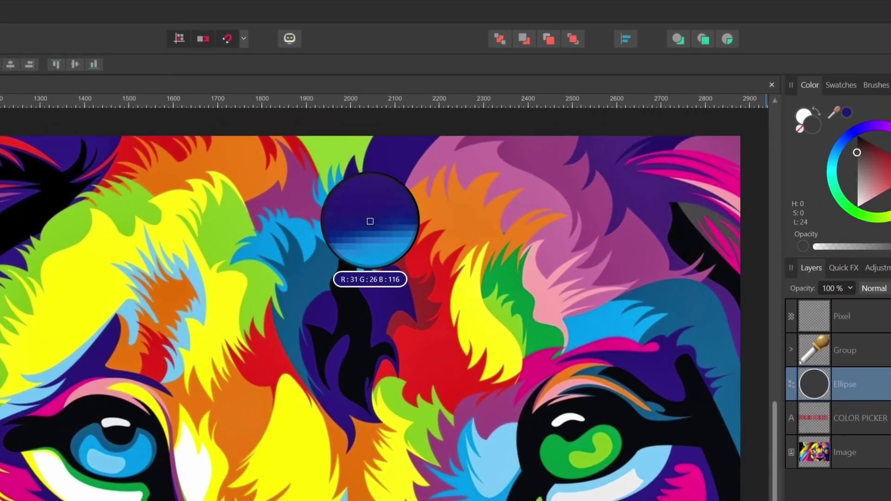
drag(369, 221, 351, 227)
drag(577, 116, 578, 115)
Alt-sample near-black 080908 with the Brush on the Pixel layer, then swap back to yellow.
click(826, 160)
key(g)
alt+click(552, 199)
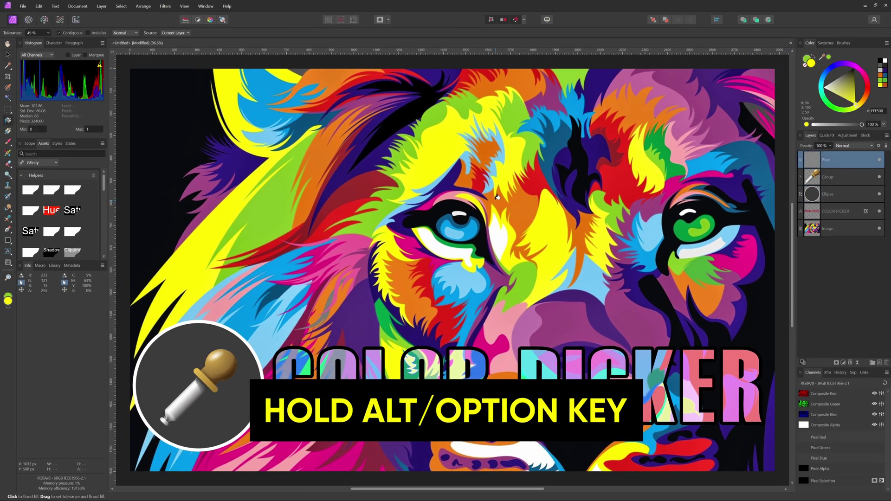
key(b)
alt+drag(501, 197, 454, 205)
alt+drag(344, 239, 343, 239)
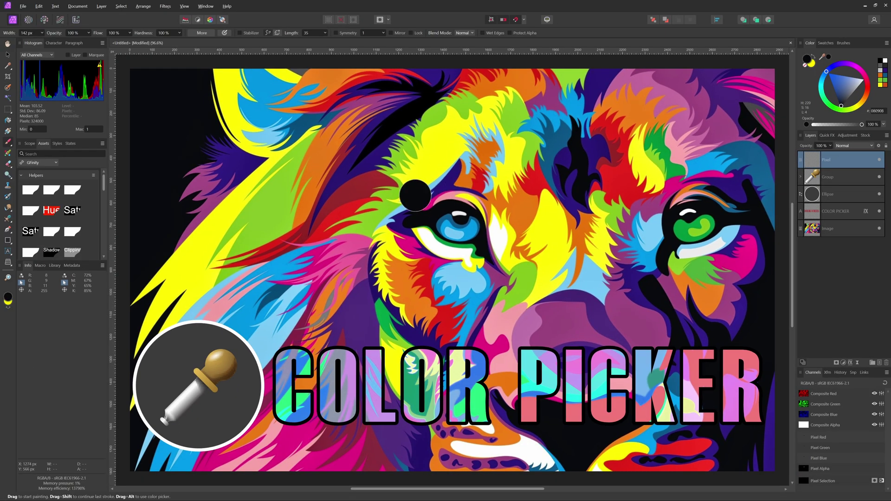
key(x)
key(v)
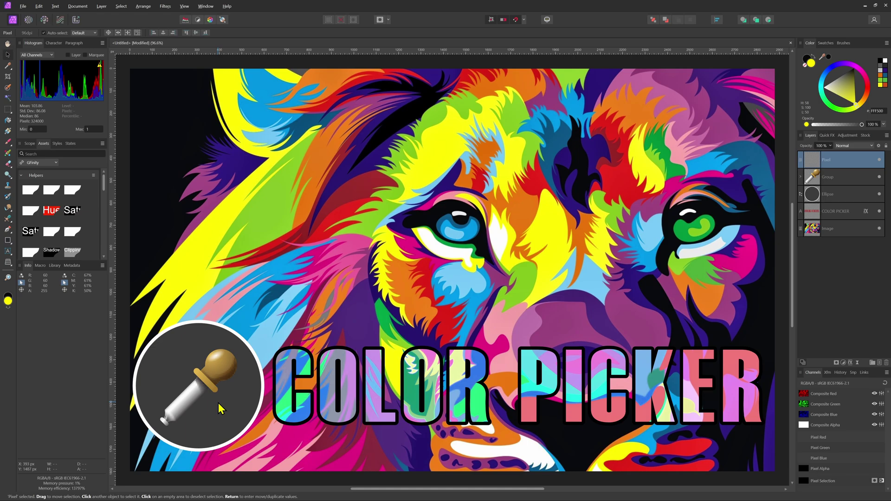
Switch to the Color Picker and sample red DC2714 from the lion's fur.
key(i)
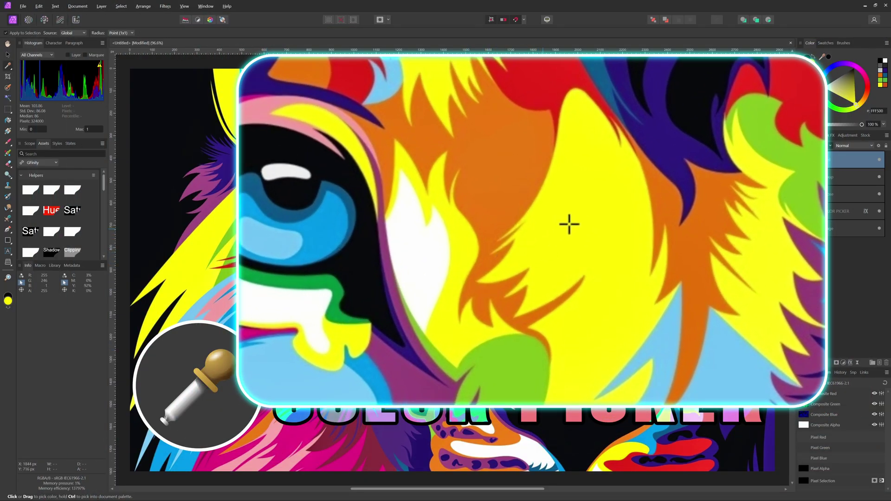
click(526, 211)
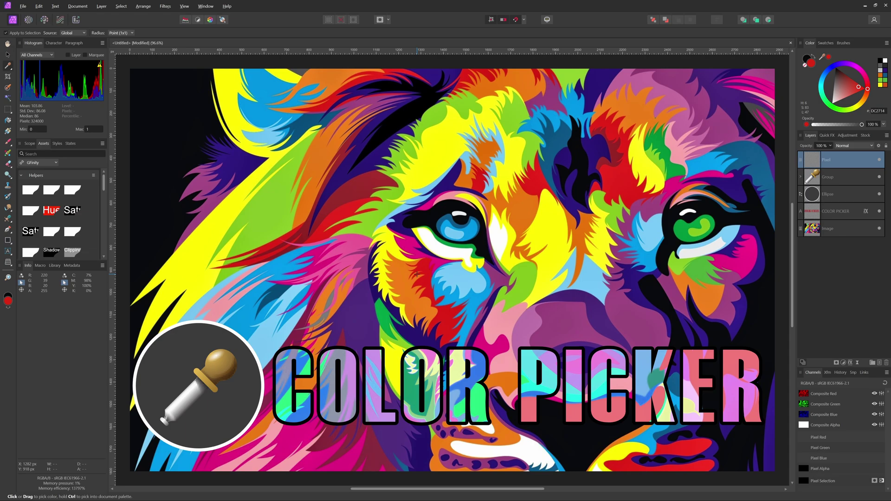
Sample blue from the lion's eye and store orange in a new document palette.
click(472, 227)
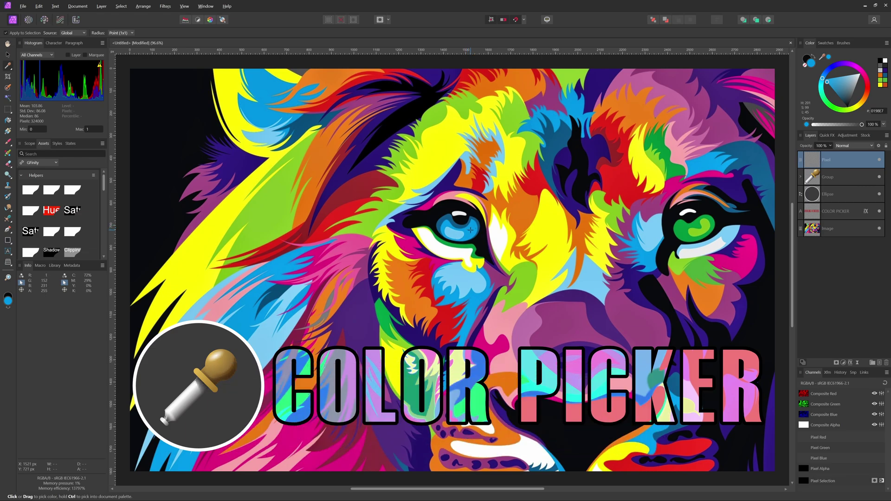
drag(470, 230, 468, 235)
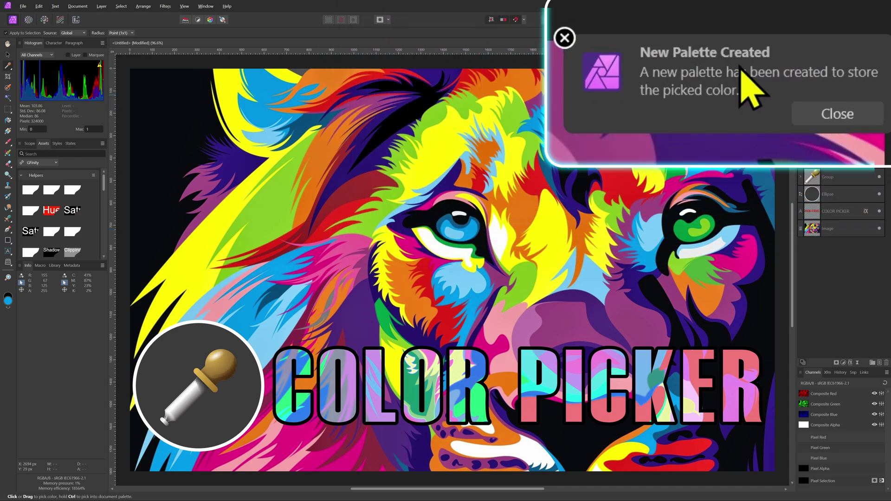
click(555, 262)
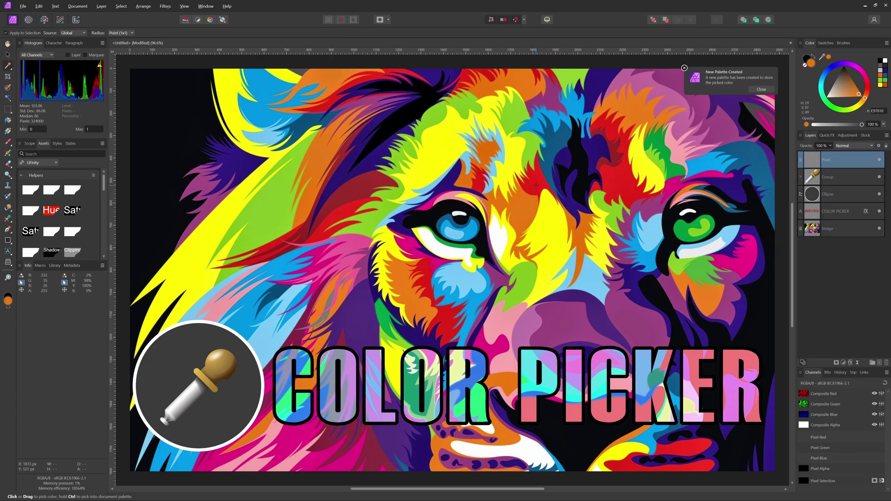
Add red and dark purple from the lion to the palette and show Swatches.
click(536, 185)
click(581, 165)
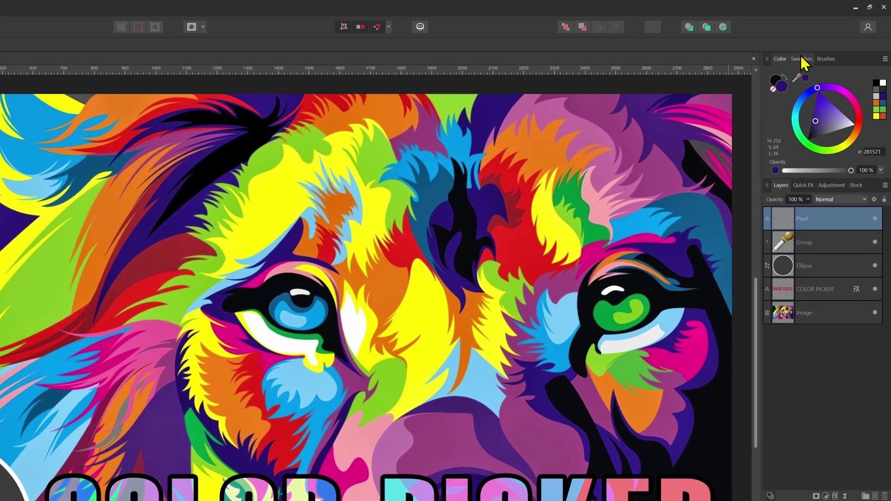
click(826, 42)
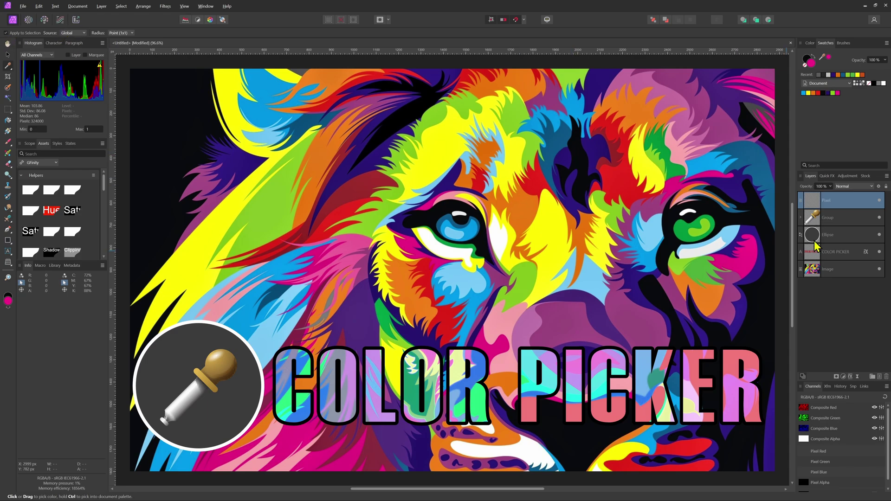
Target the Ellipse layer, then sample lime green and then yellow from the lion's fur.
click(831, 239)
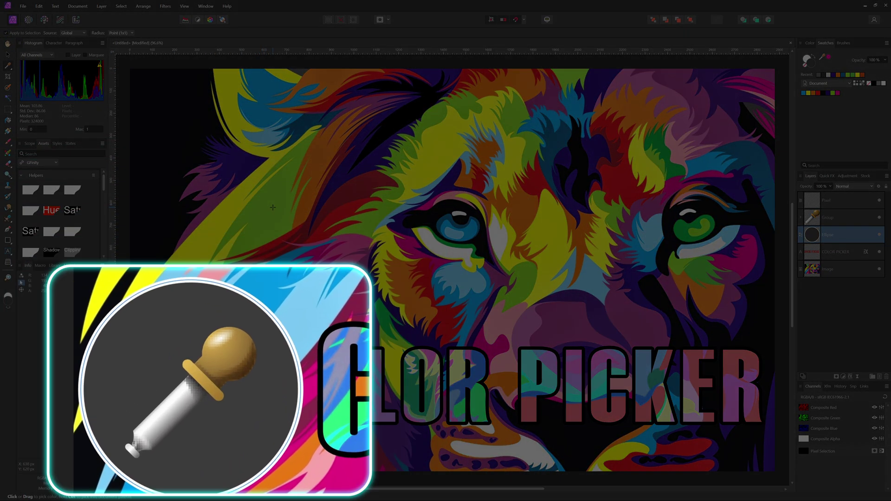
click(273, 207)
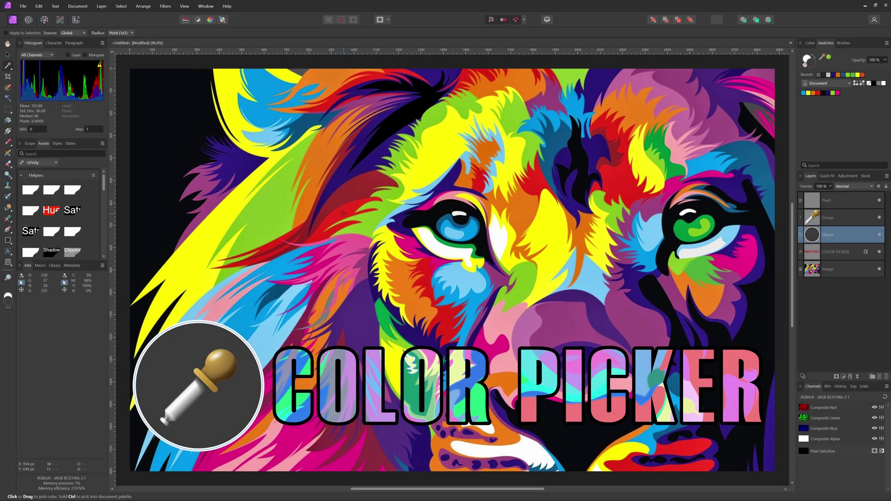
click(201, 244)
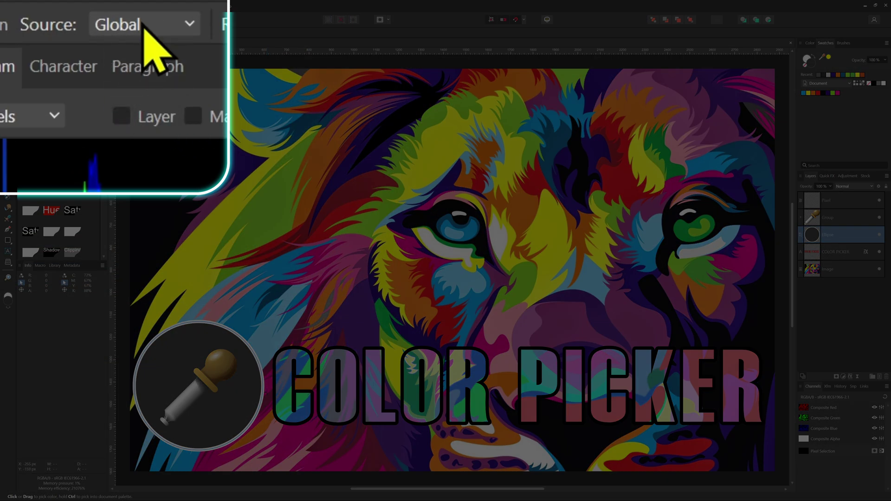
Set picker Source to Current Layer and sample over the red and purple fur.
click(73, 33)
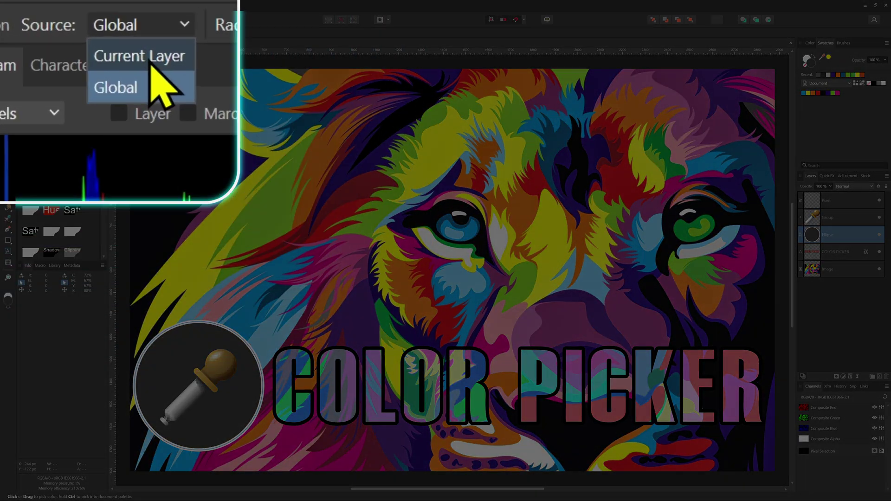
click(74, 41)
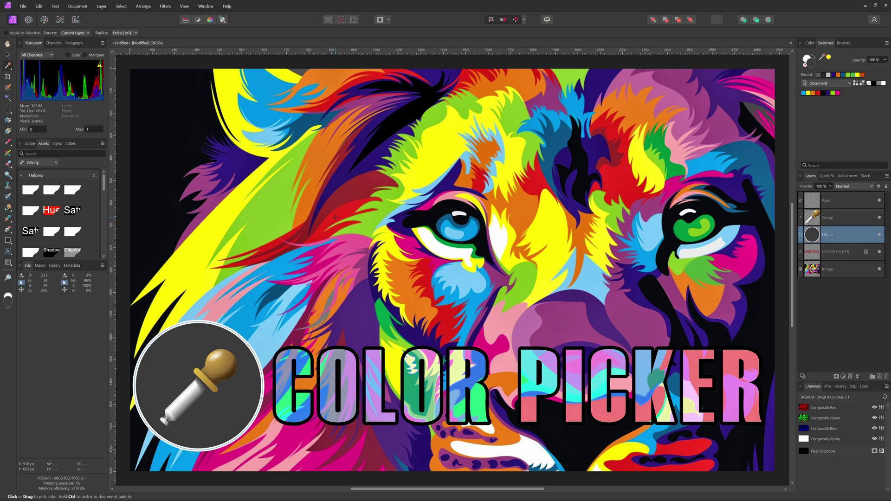
drag(335, 217, 362, 301)
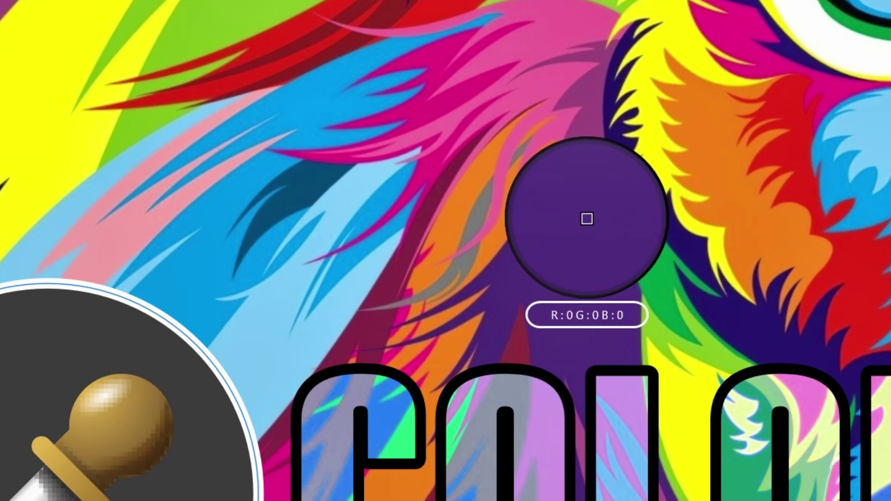
drag(587, 219, 586, 251)
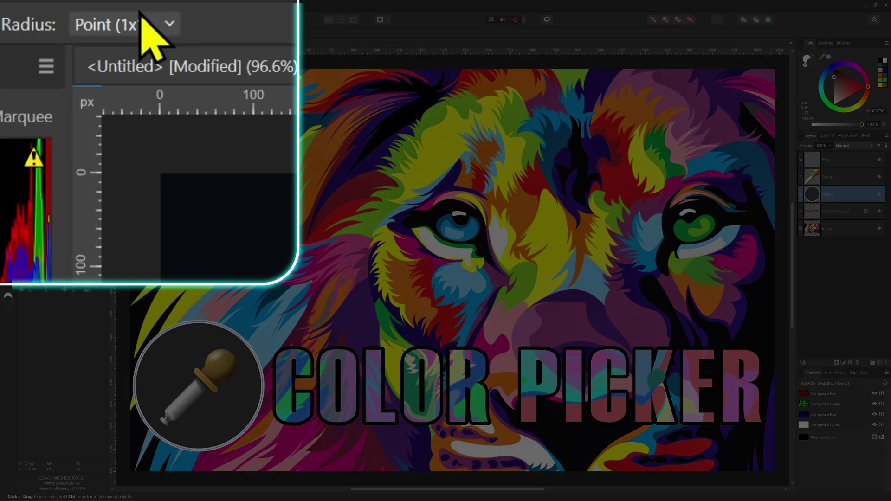
Sample the eye and fur at Average (129x129) radius, then change the radius to Average (5x5).
click(123, 33)
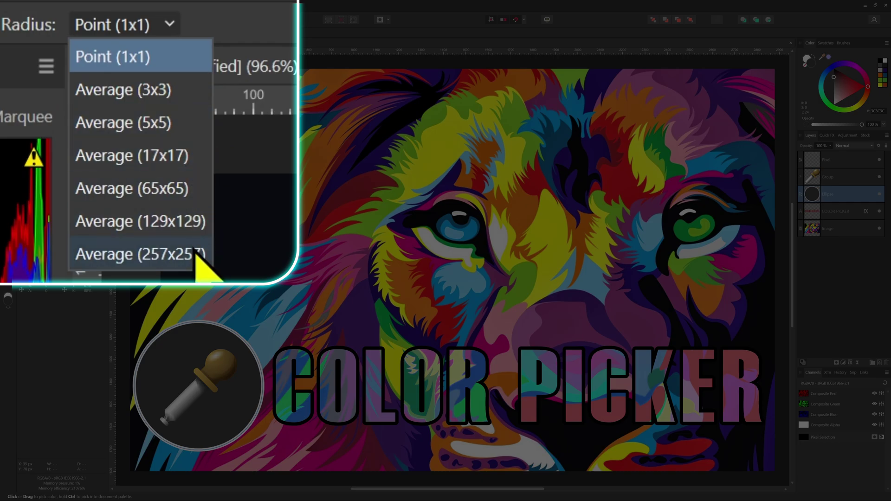
click(124, 82)
drag(447, 271, 458, 243)
drag(467, 241, 459, 224)
drag(344, 251, 309, 253)
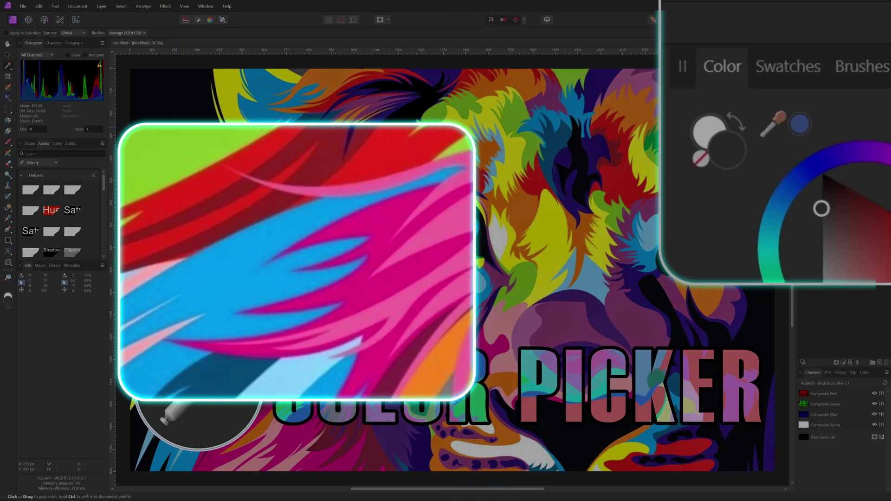
click(130, 33)
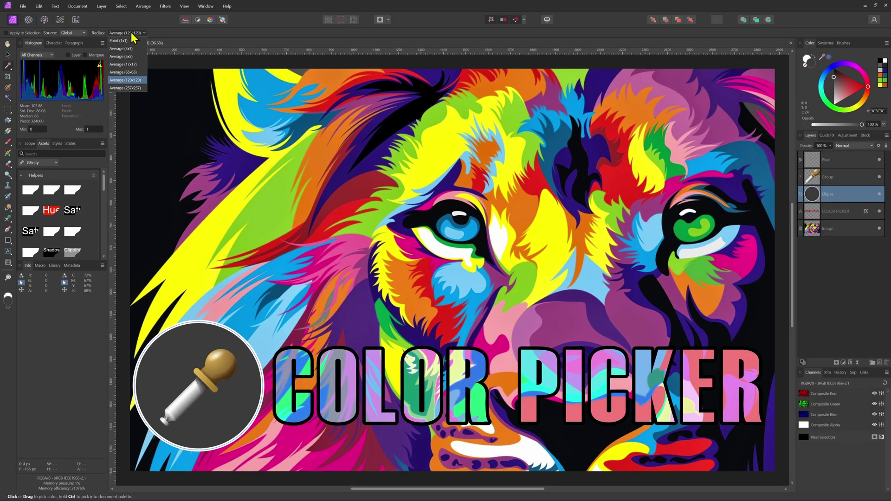
click(125, 56)
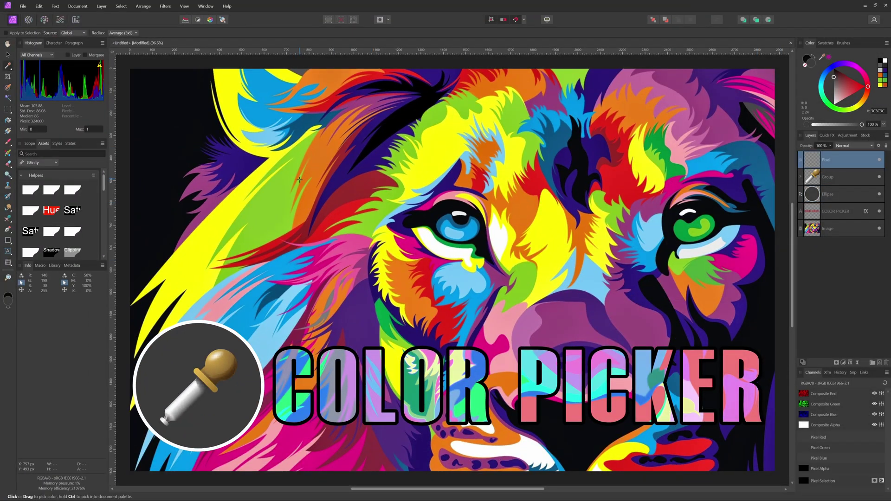
Paint and undo black and Alt-sampled orange test dots, then sample green from the fur.
alt+click(318, 179)
click(390, 181)
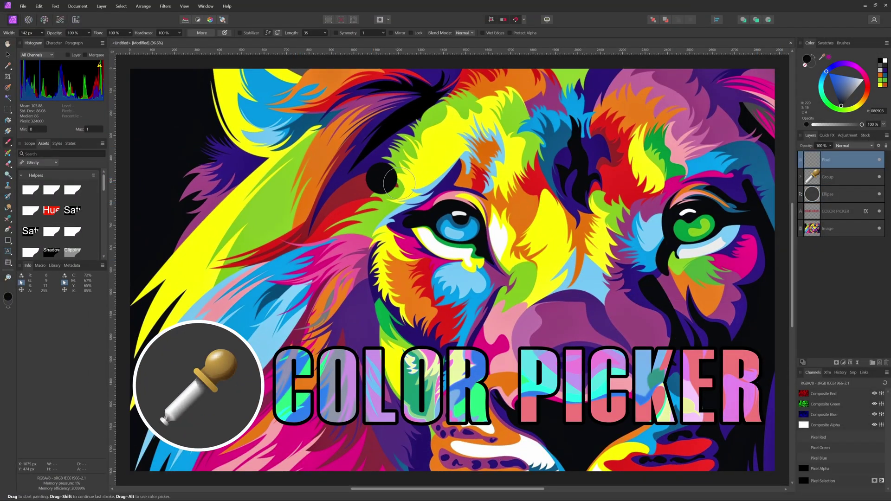
key(ctrl+z)
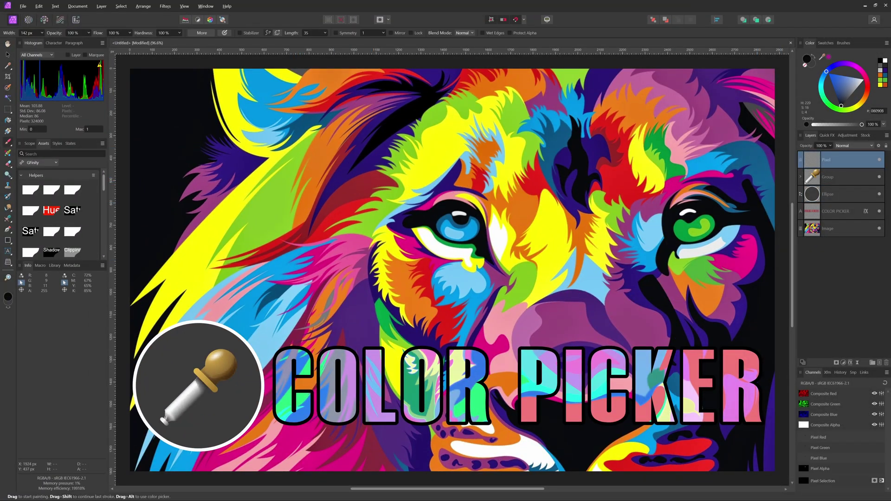
alt+click(513, 193)
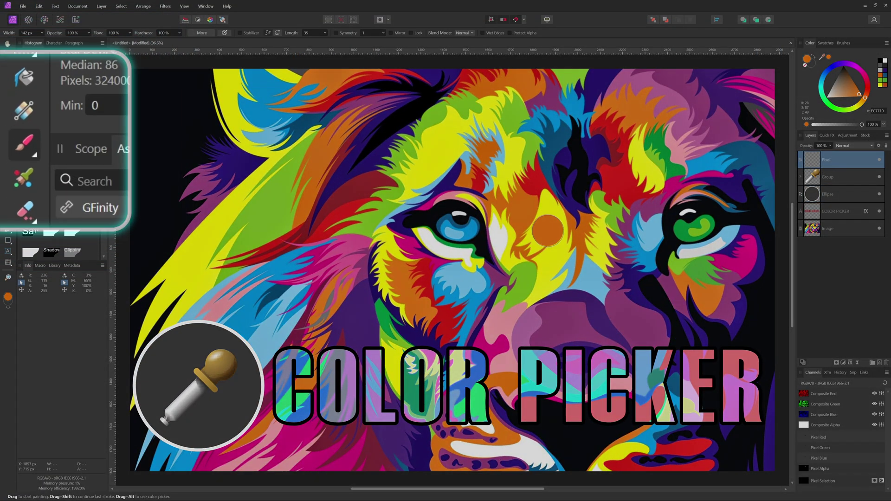
click(550, 227)
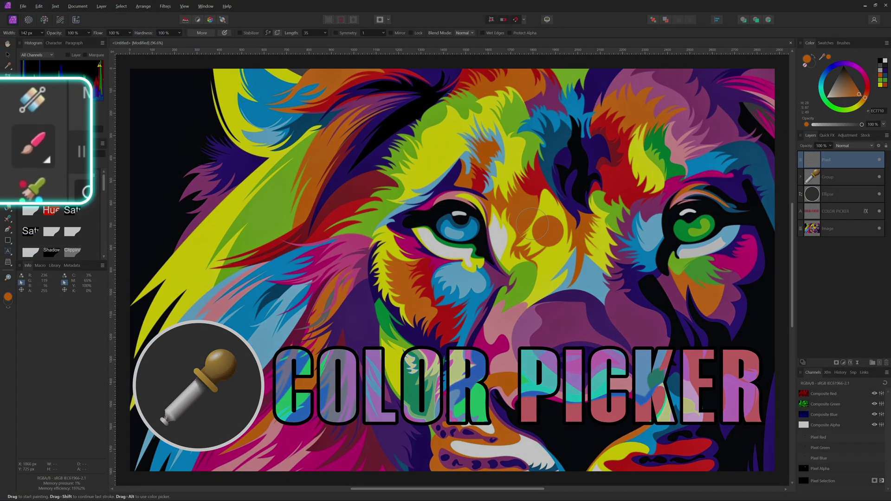
key(ctrl+z)
alt+click(267, 223)
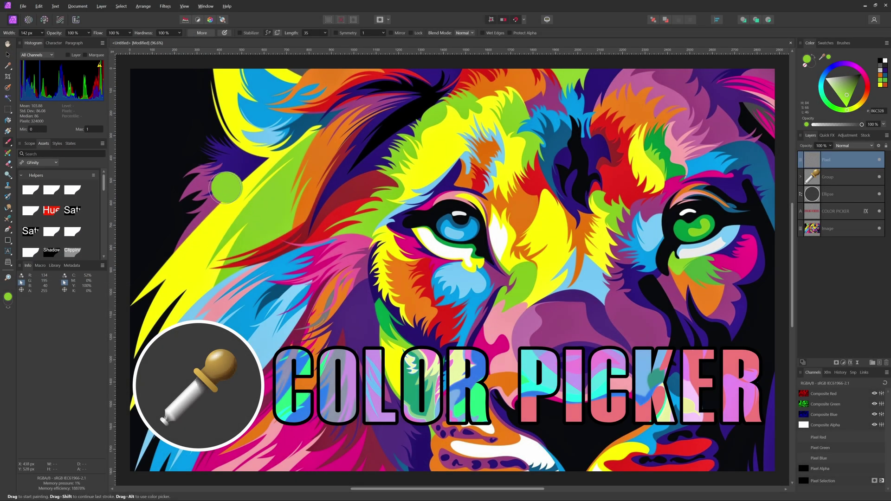
Lay a linear gradient across the circle behind the dropper icon.
key(g)
click(162, 336)
drag(163, 335, 230, 420)
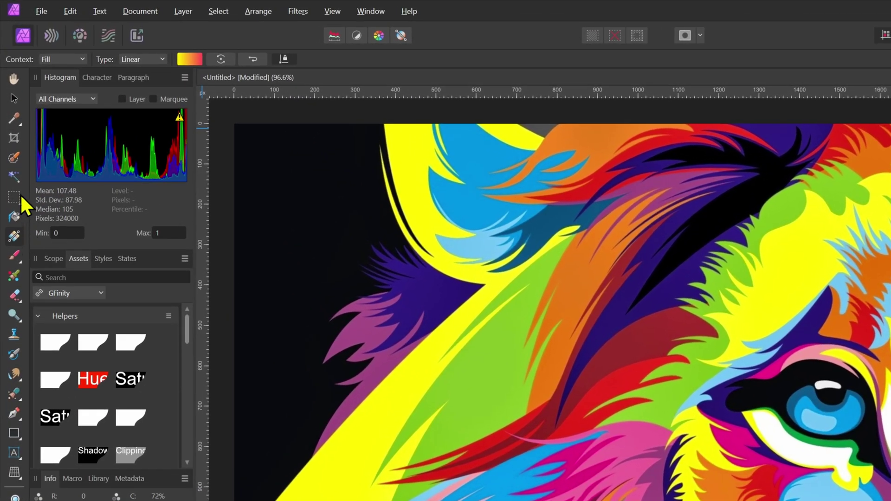
With the Color Picker, sample lion colours so the circle's gradient runs purple to red.
click(14, 118)
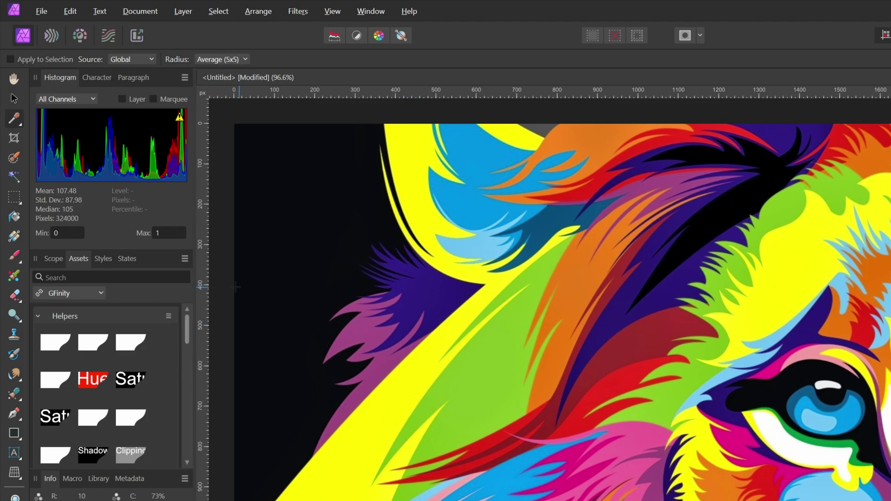
drag(474, 375, 106, 500)
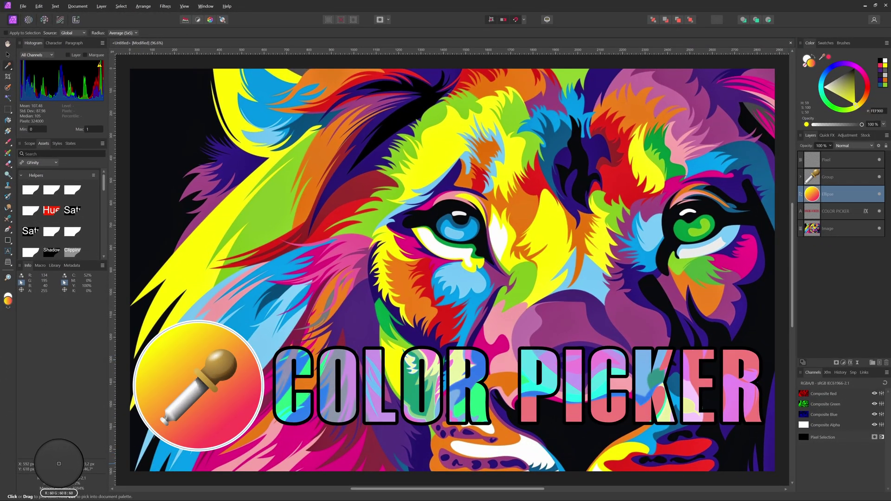
drag(59, 464, 98, 86)
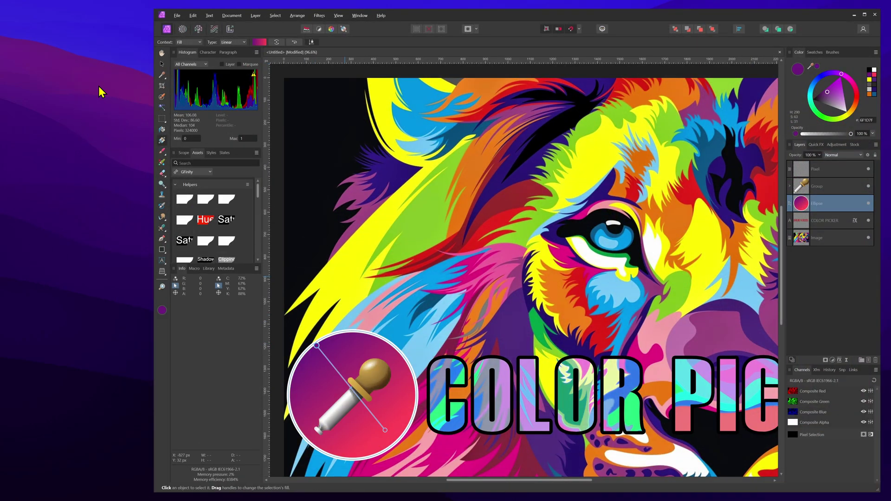
Maximize the window and choose Color Picker Tool from the picker flyout.
click(864, 15)
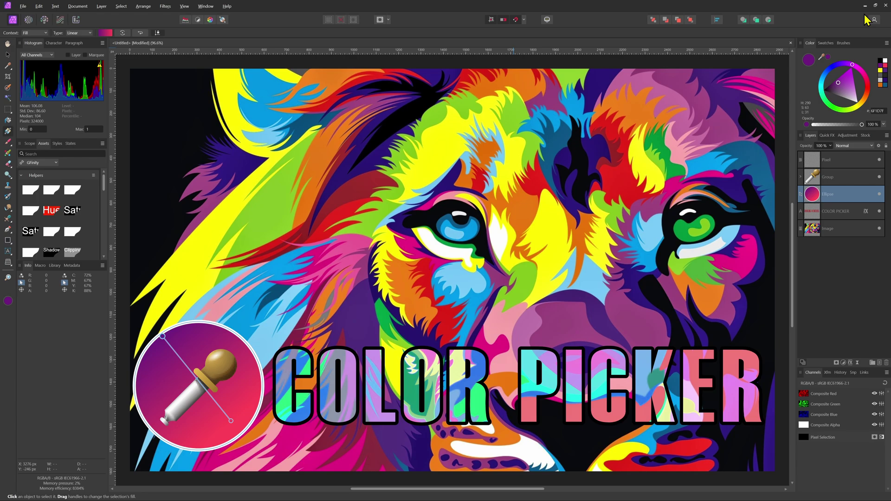
drag(8, 65, 51, 72)
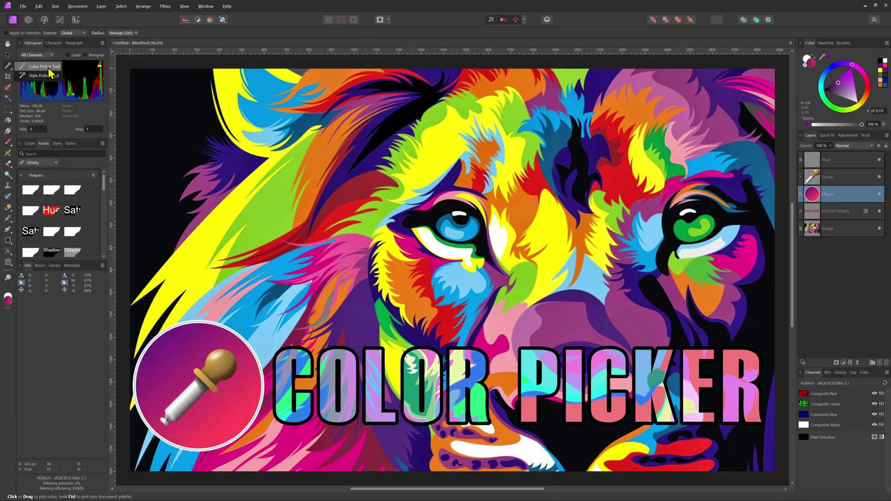
click(49, 68)
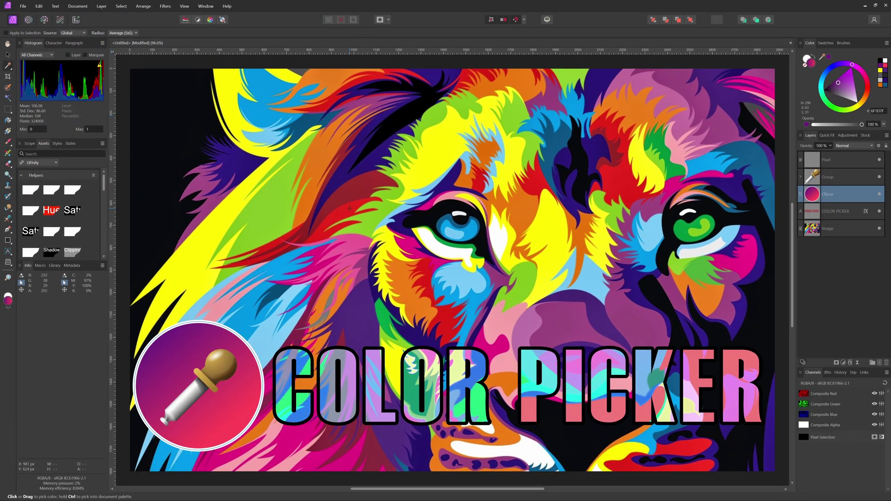